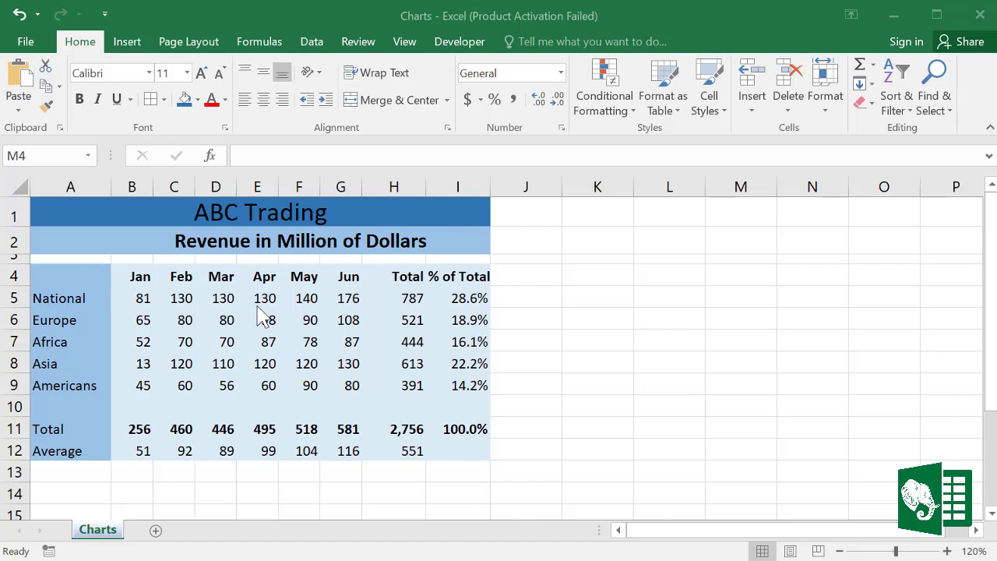
- Insert a default clustered column chart of A4:H9, then shrink it and place it beside the revenue table
left_click(377, 325)
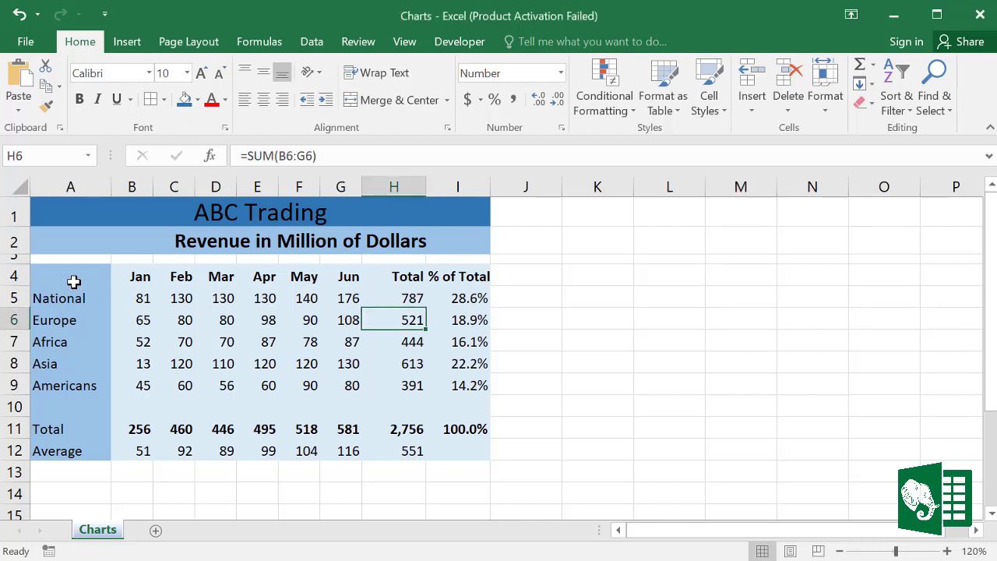
left_click_drag(73, 280, 398, 383)
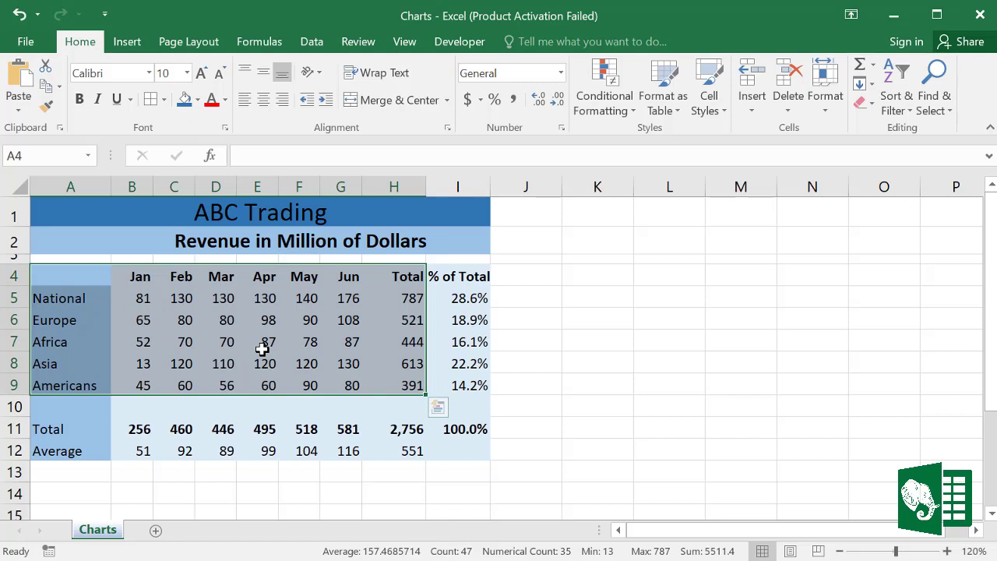
key("alt+F1")
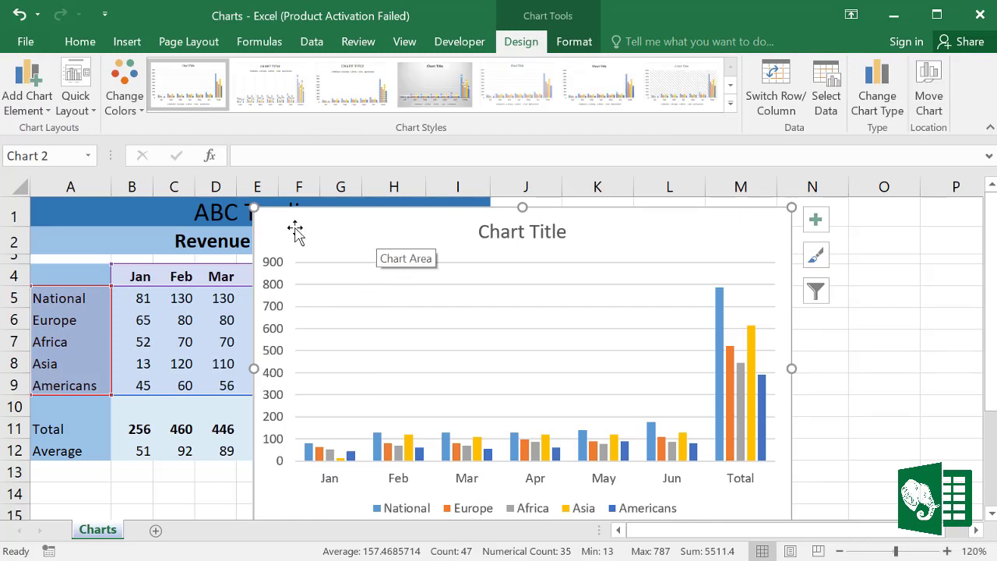
left_click_drag(254, 211, 503, 283)
left_click_drag(565, 296, 591, 236)
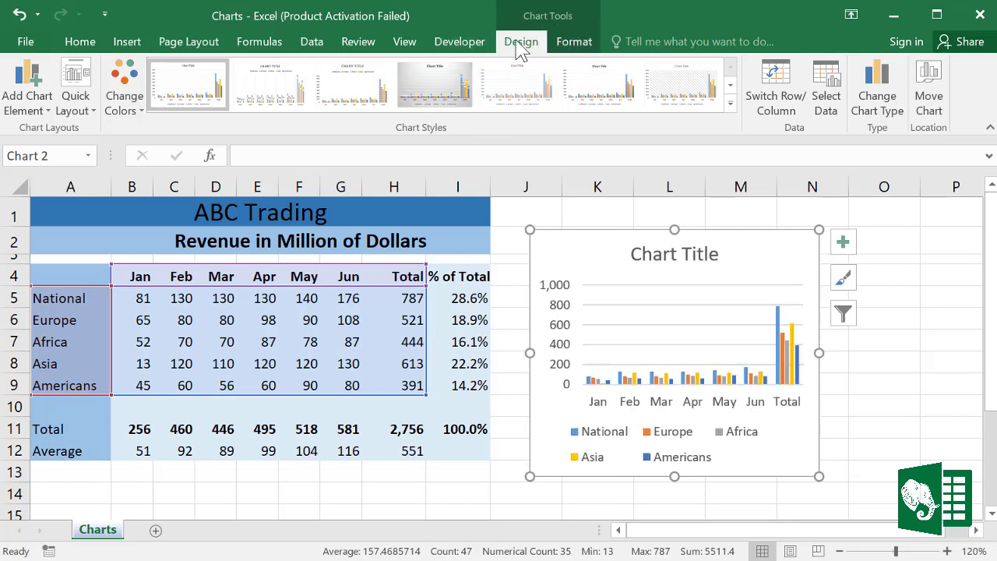
left_click(577, 43)
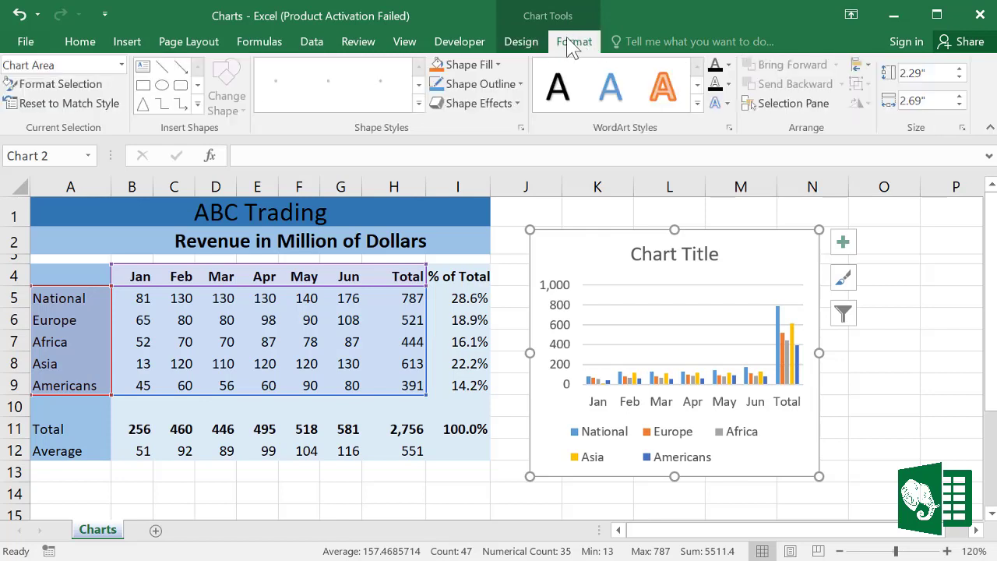
left_click(521, 42)
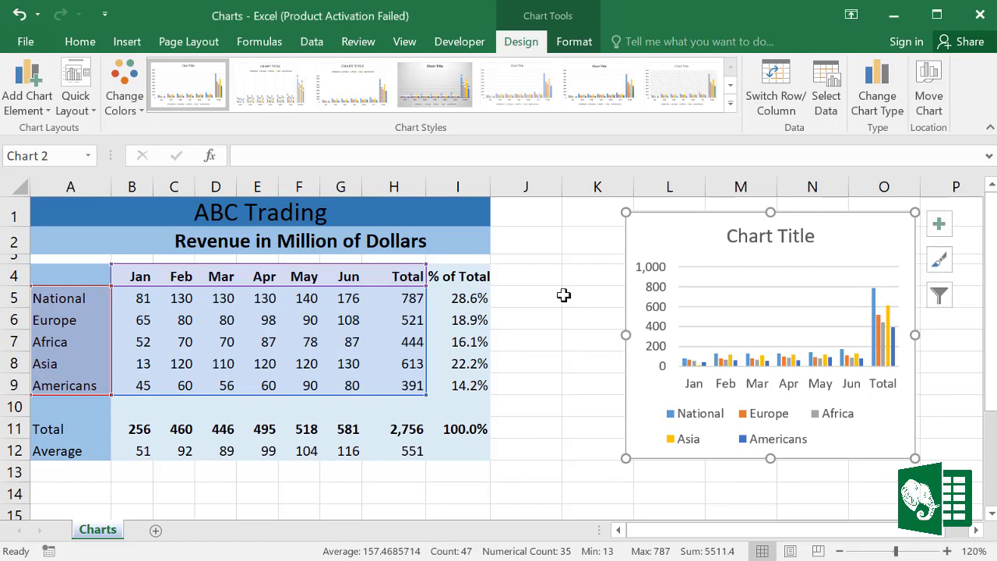
left_click(562, 297)
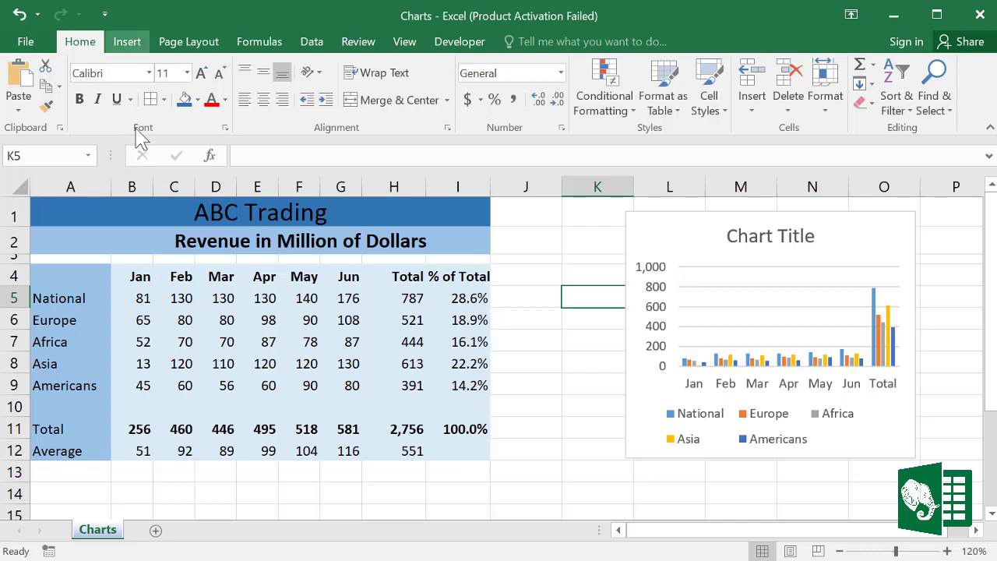
- Insert a second chart of A4:H9 using the recommended Clustered Column type and reduce its size
left_click(198, 314)
left_click_drag(81, 282, 387, 385)
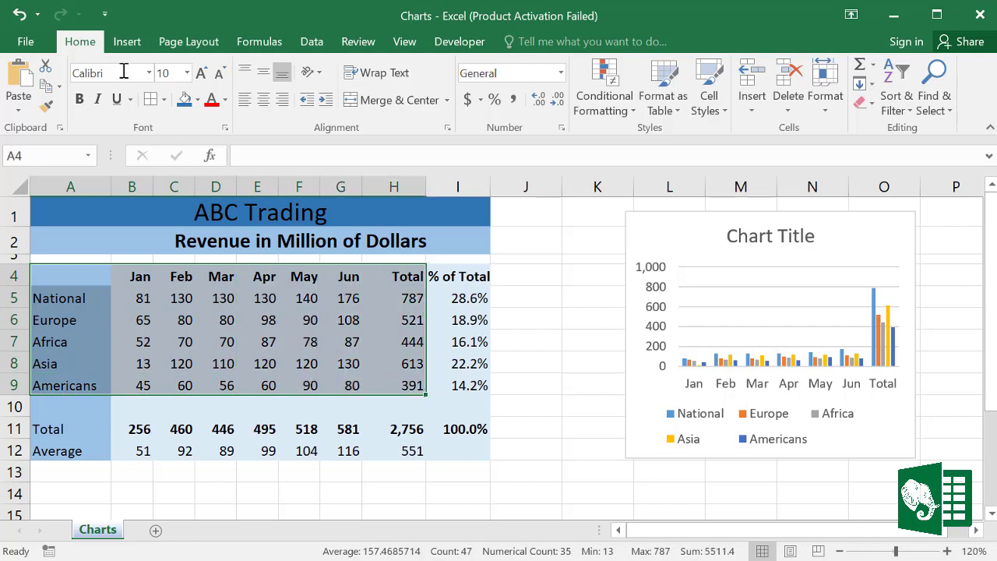
left_click(124, 43)
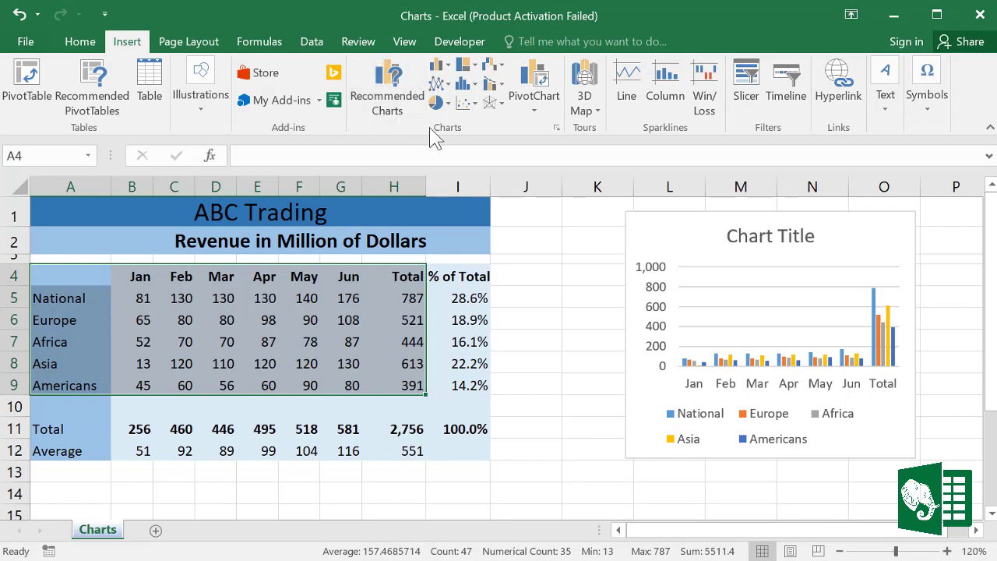
left_click(397, 92)
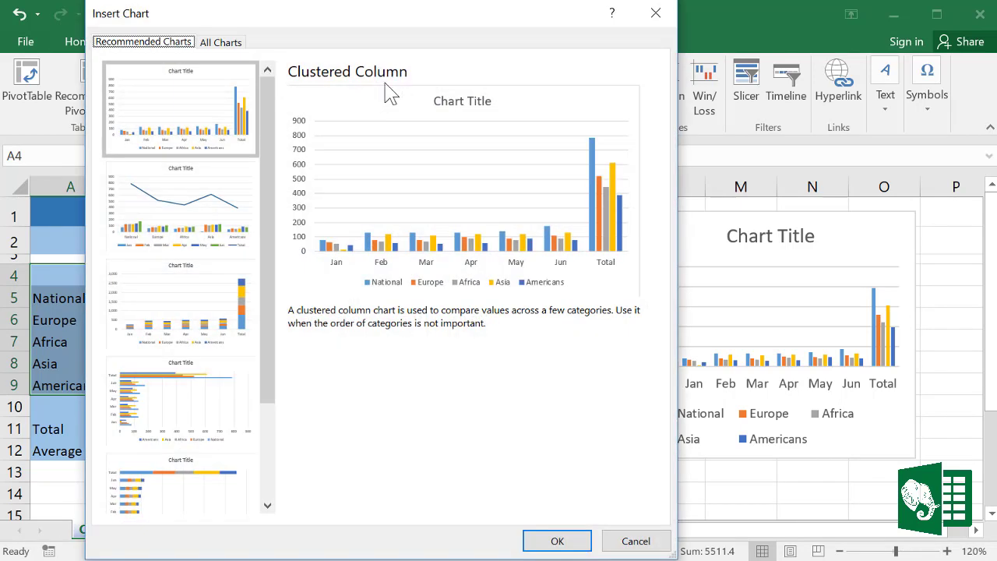
left_click(211, 201)
left_click(200, 302)
left_click(199, 396)
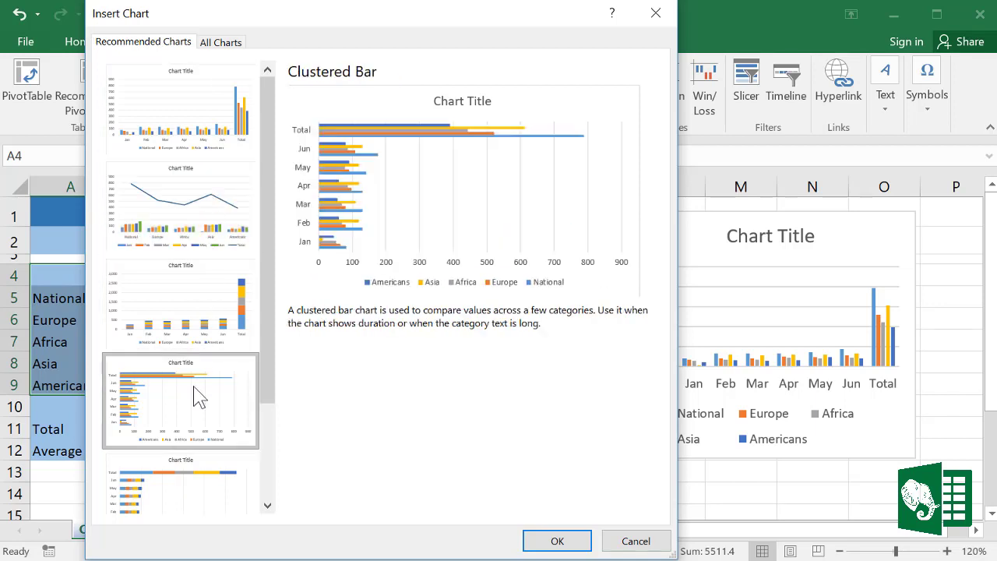
left_click(201, 485)
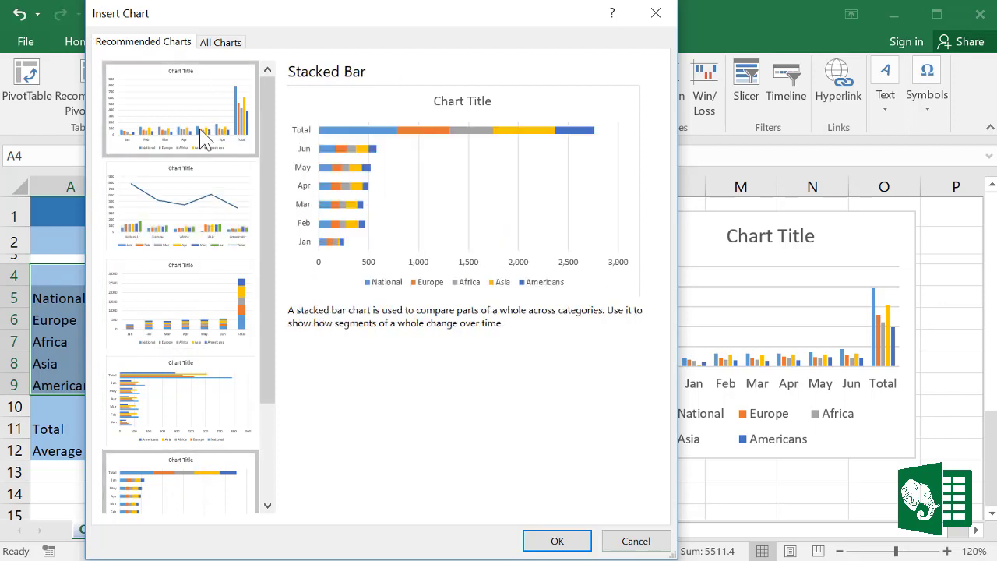
left_click(201, 138)
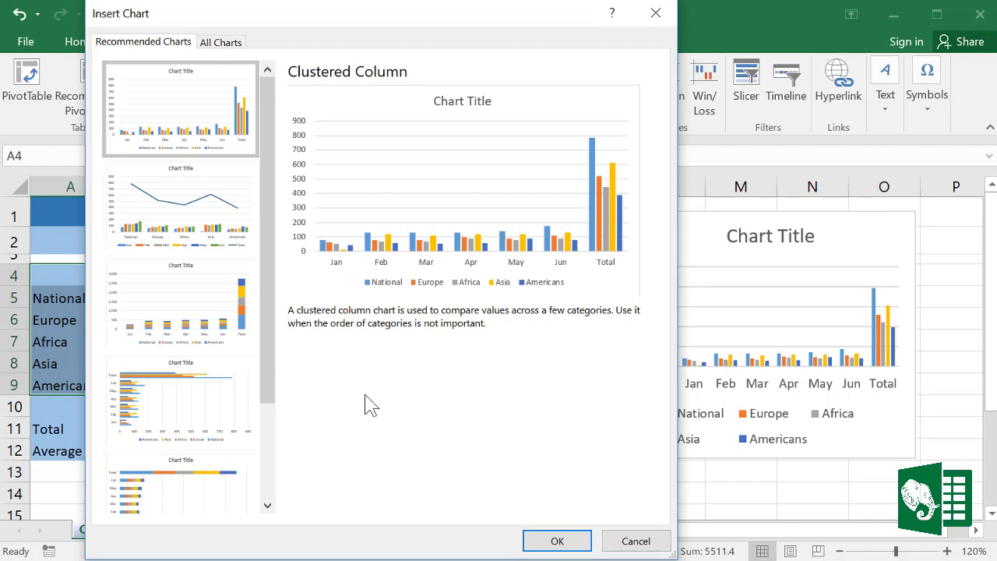
left_click(545, 539)
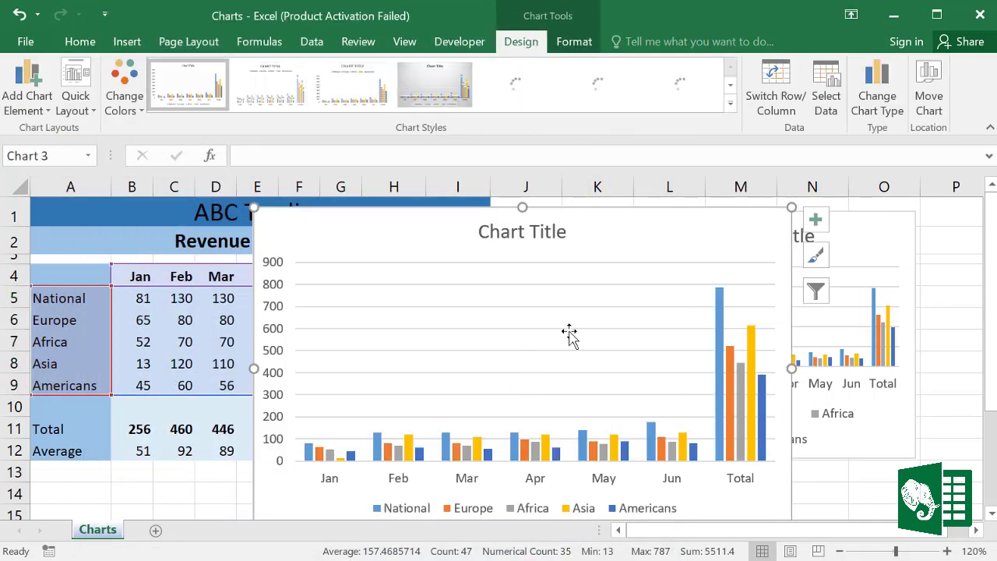
left_click_drag(793, 209, 583, 364)
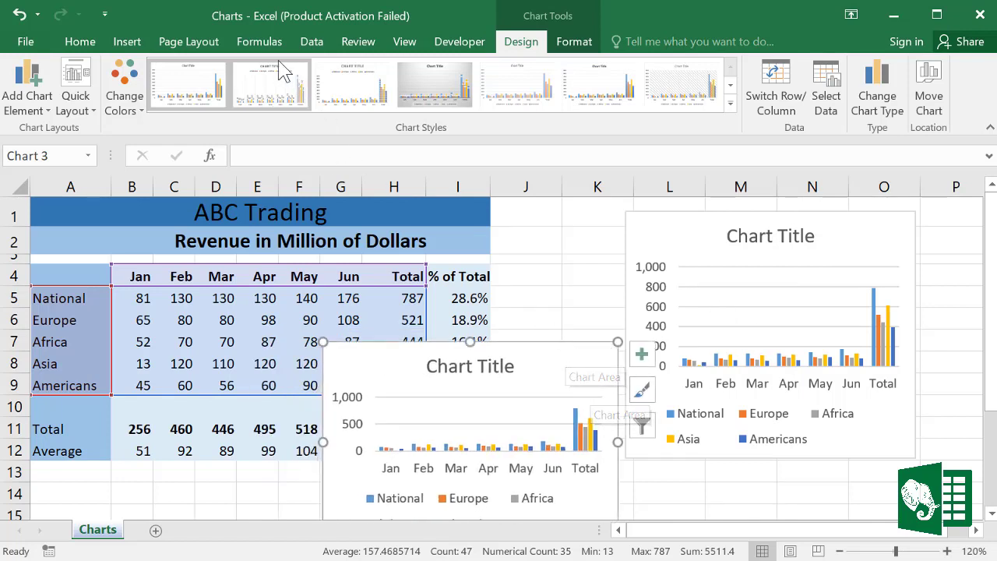
- Apply the 2-D Clustered Column type to the selected second chart
left_click(128, 42)
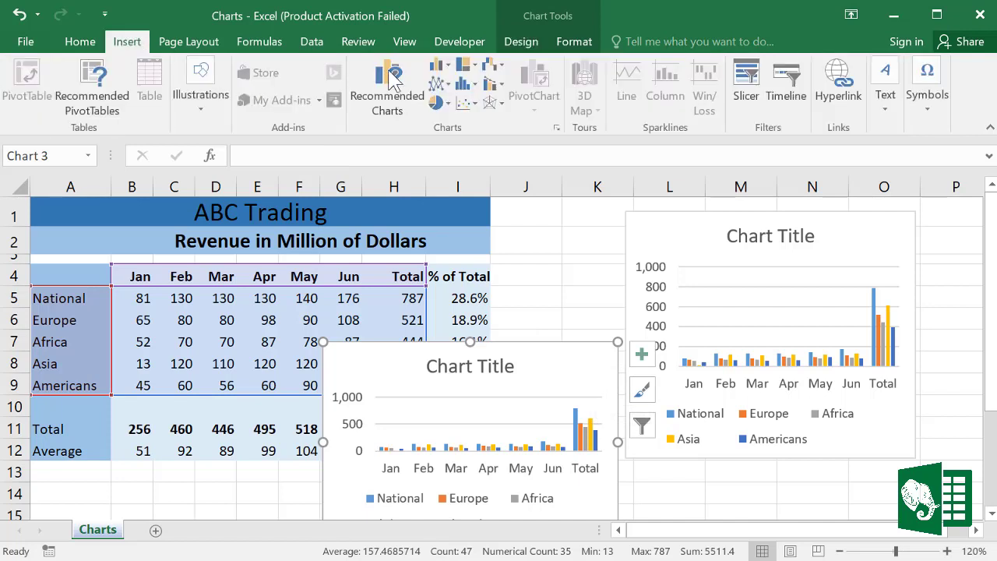
left_click(438, 65)
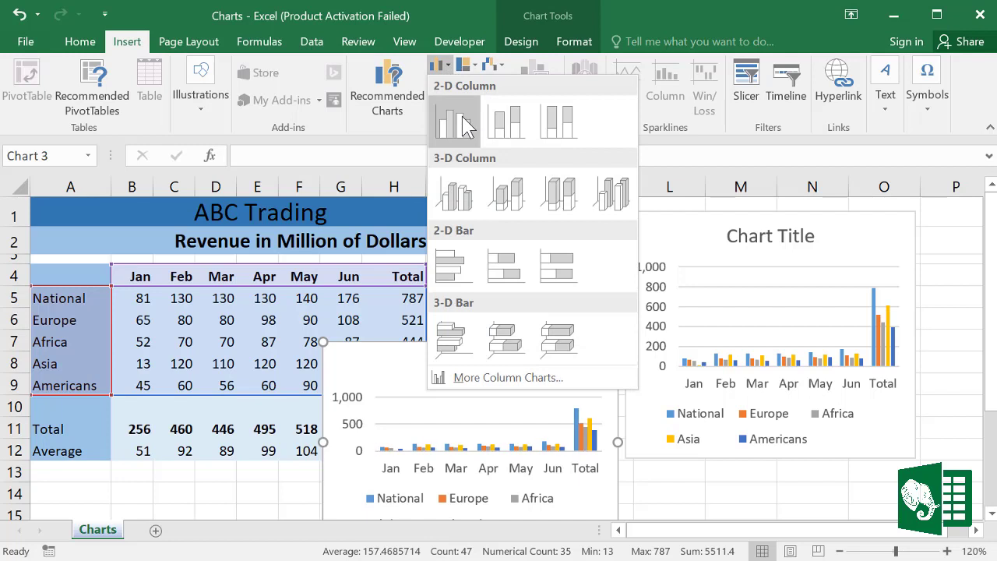
left_click(464, 123)
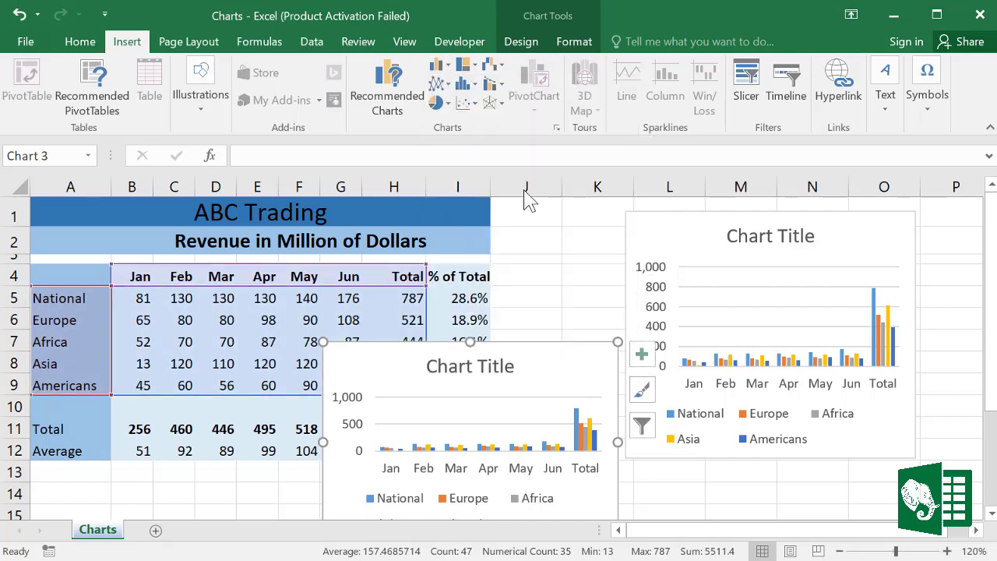
- Delete both column charts from the worksheet
left_click_drag(541, 377, 634, 280)
key("Delete")
left_click(645, 223)
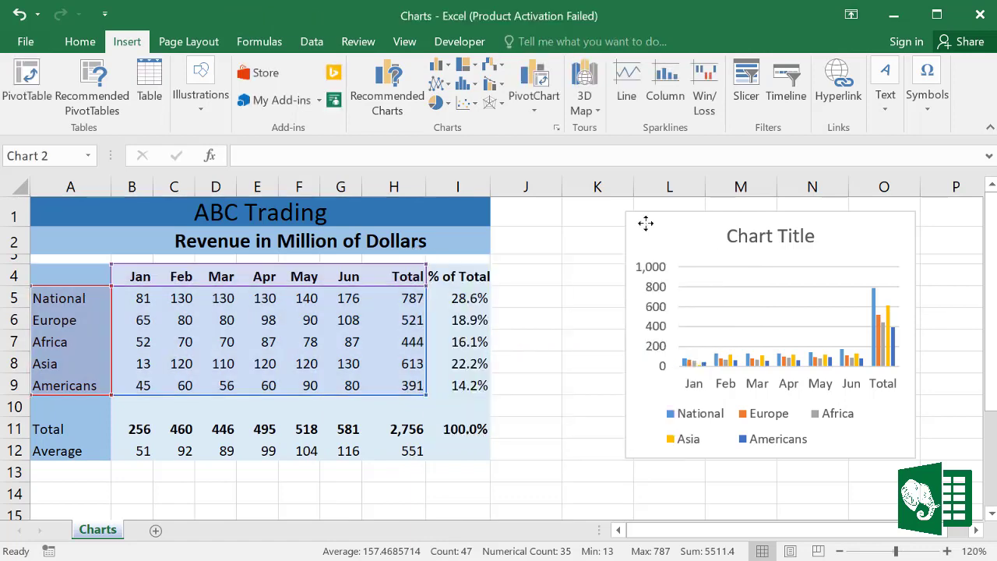
key("Delete")
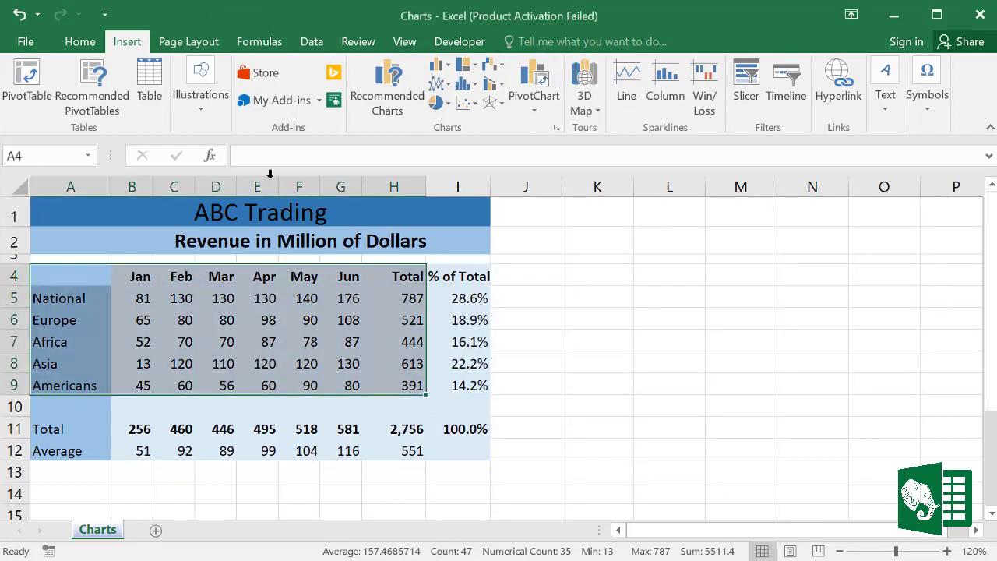
- Try a 2-D stacked bar chart of A4:H9, sized to fit beside the table, and delete it
left_click(438, 66)
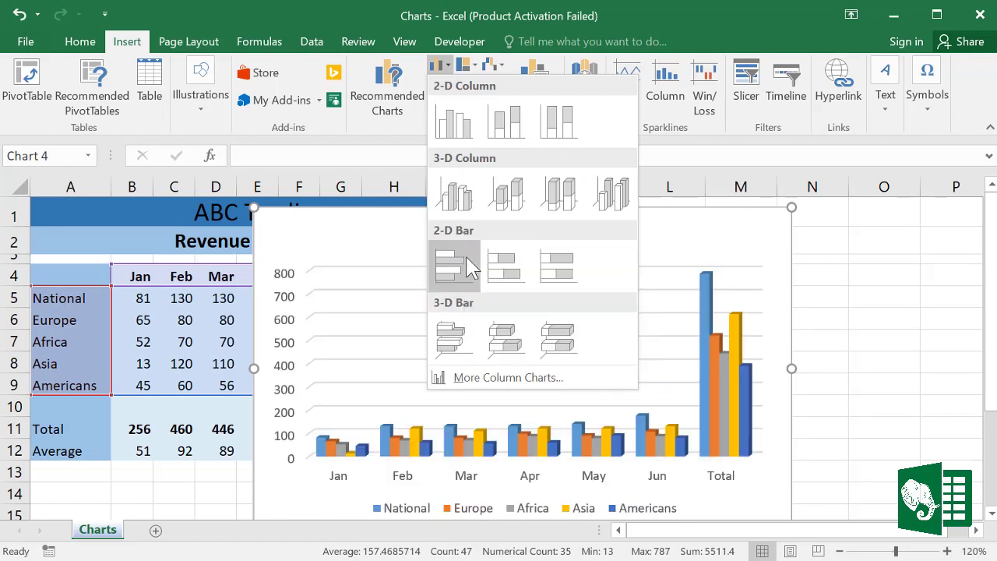
left_click(513, 267)
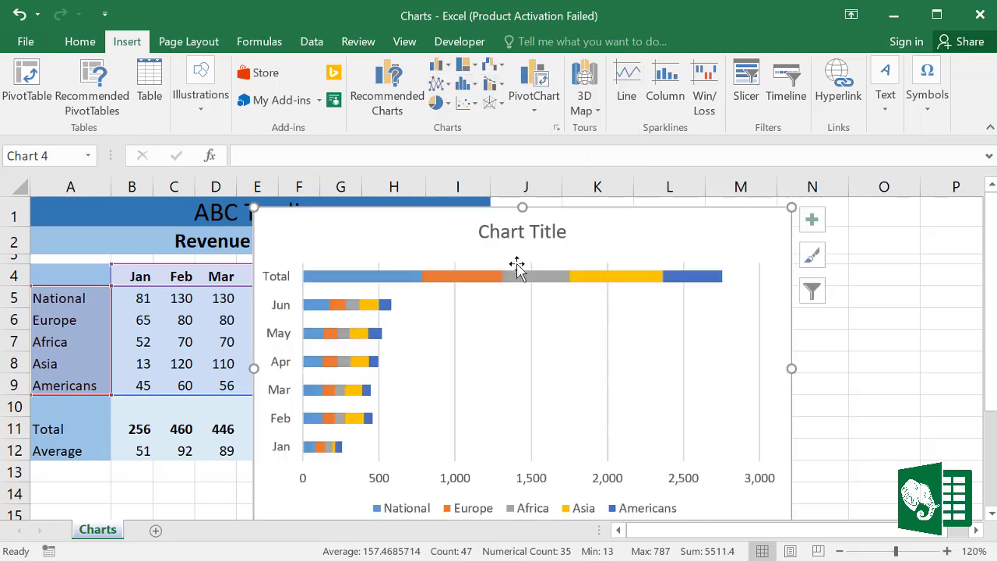
left_click_drag(791, 208, 566, 363)
left_click_drag(582, 328, 837, 207)
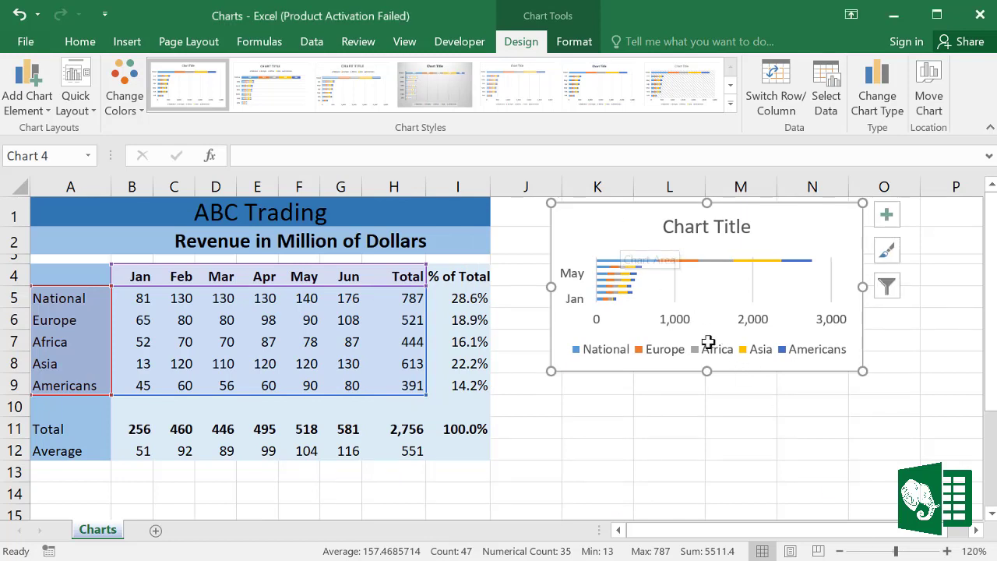
key("Delete")
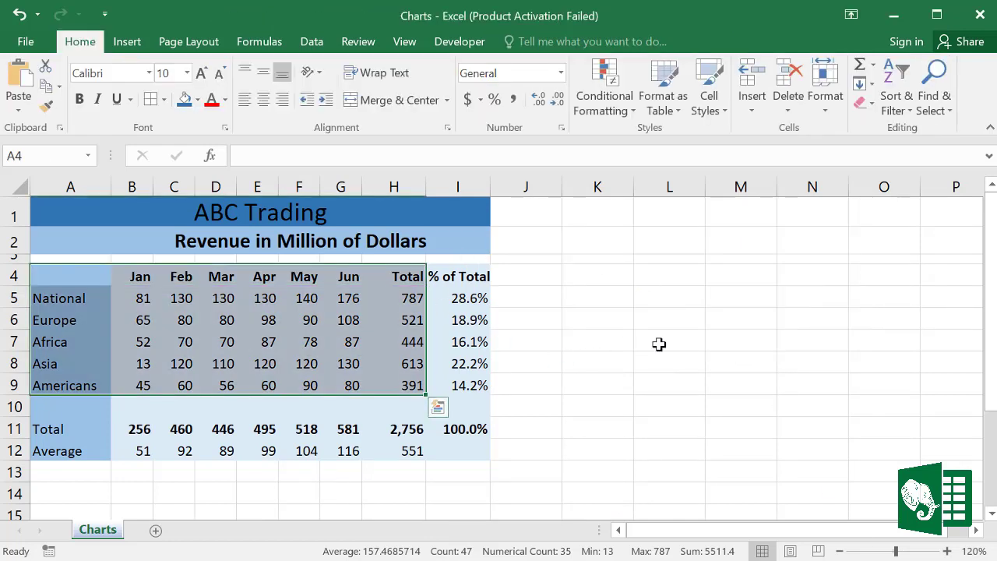
left_click(597, 342)
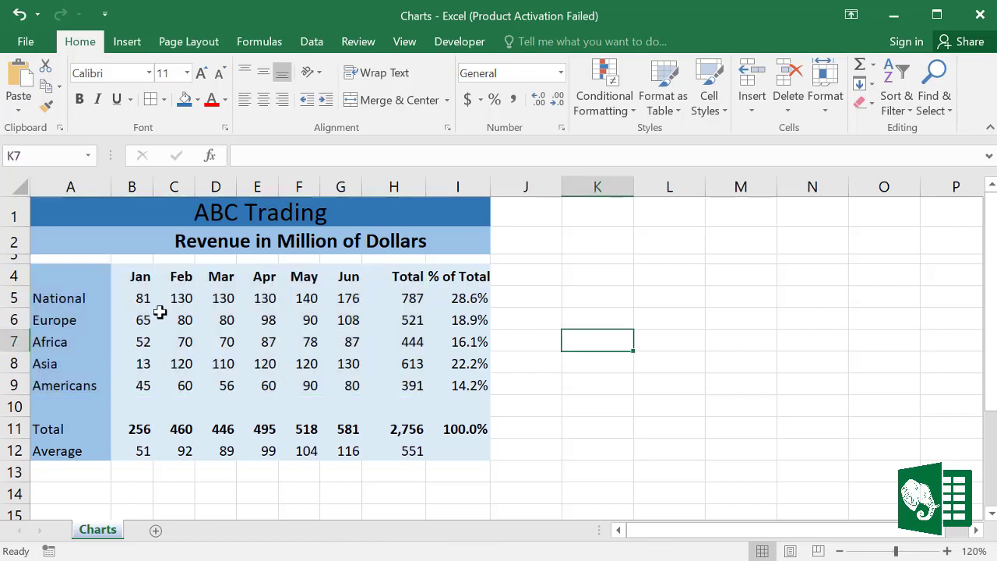
- Insert the Quick Analysis clustered column chart of A4:H9 that draws Total as a line, and fit it beside the table
left_click_drag(65, 276, 401, 379)
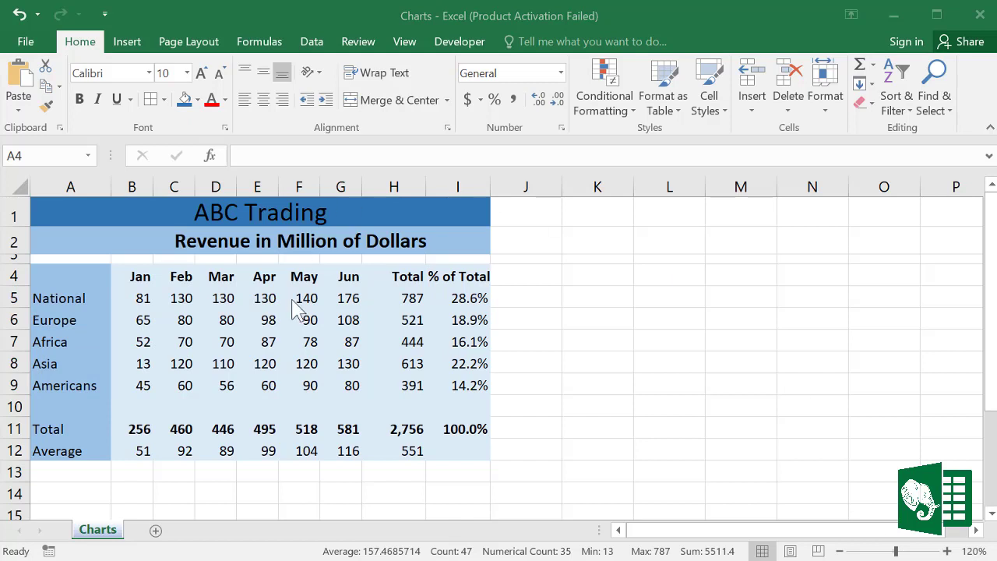
left_click(306, 312)
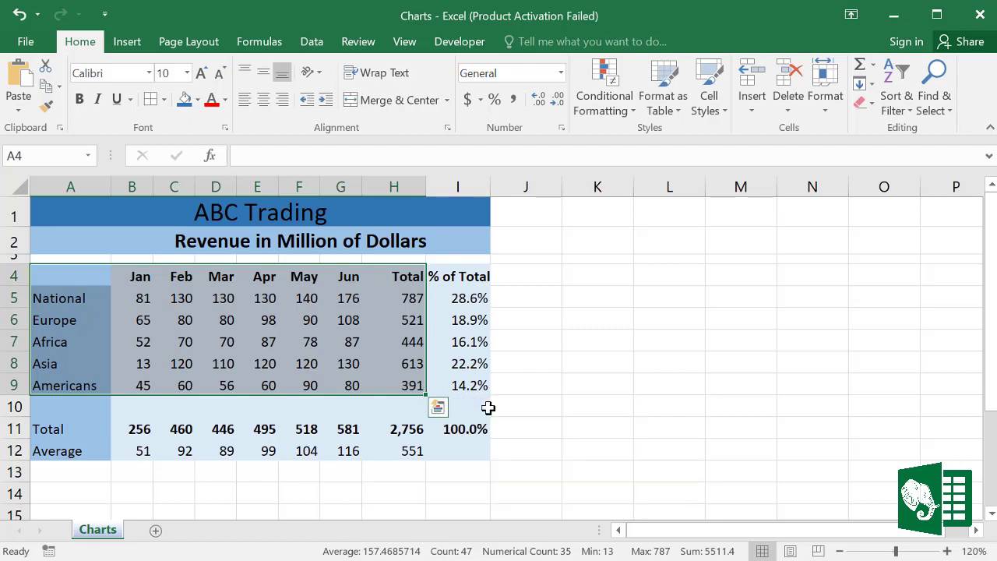
left_click(437, 408)
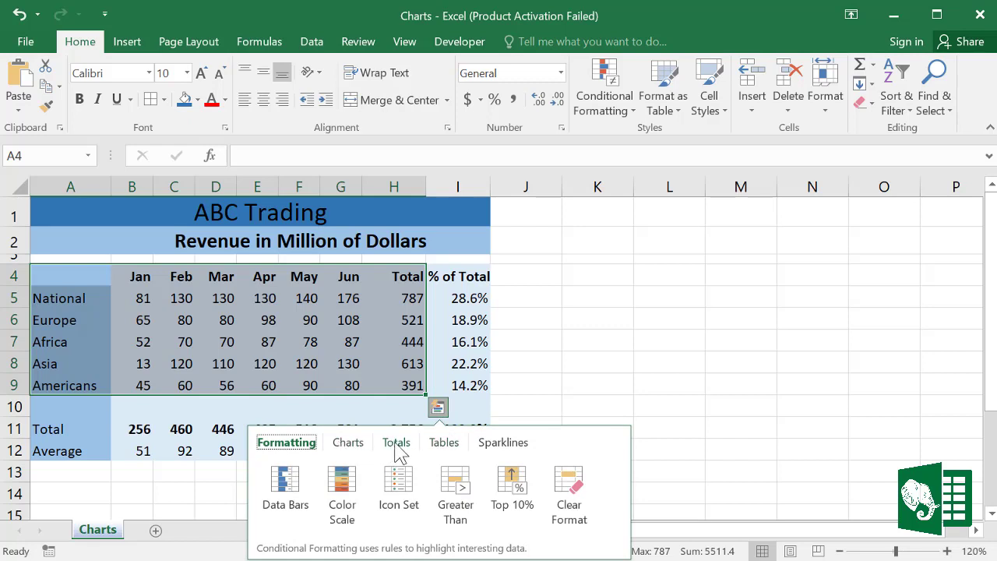
left_click(361, 447)
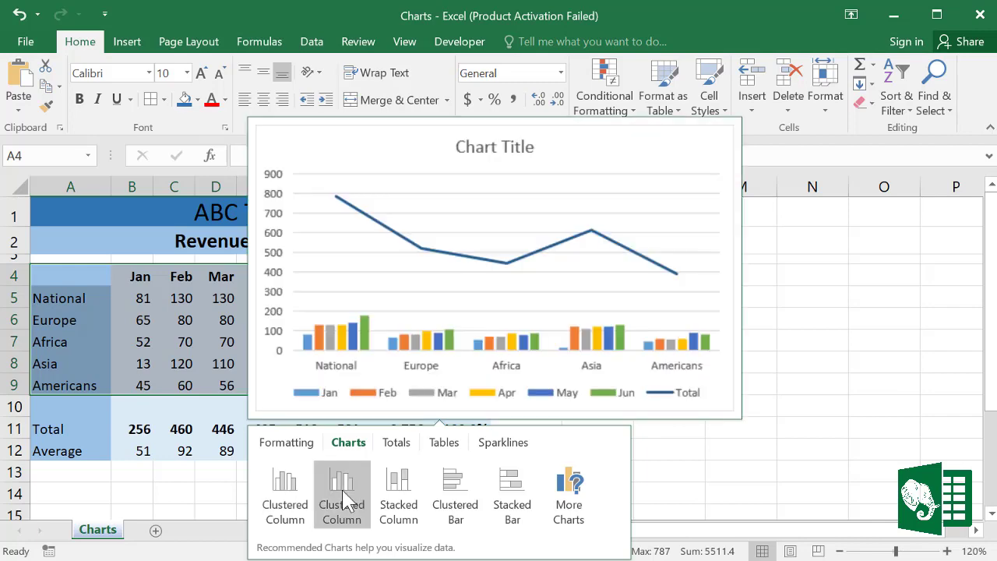
key("Escape")
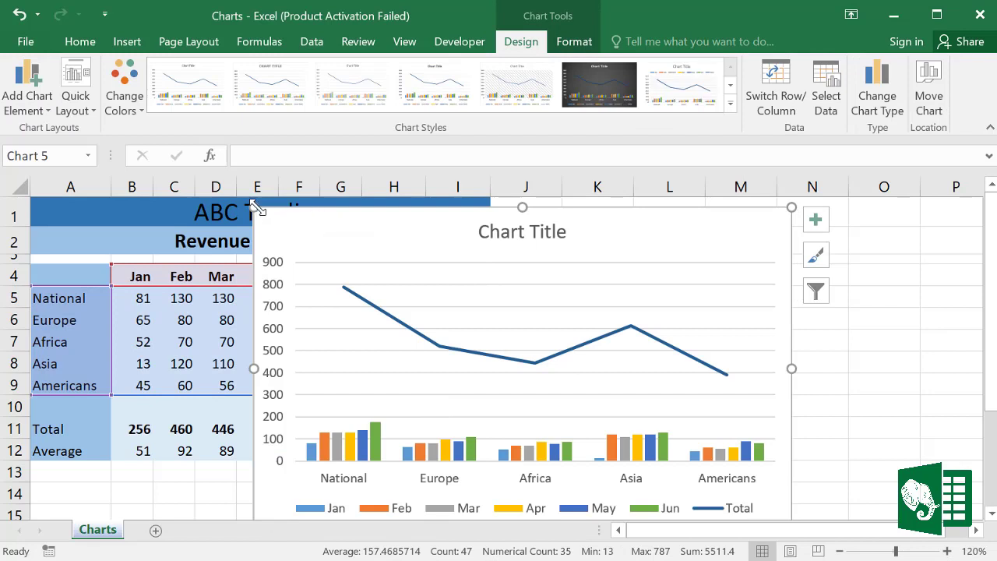
left_click_drag(253, 207, 458, 305)
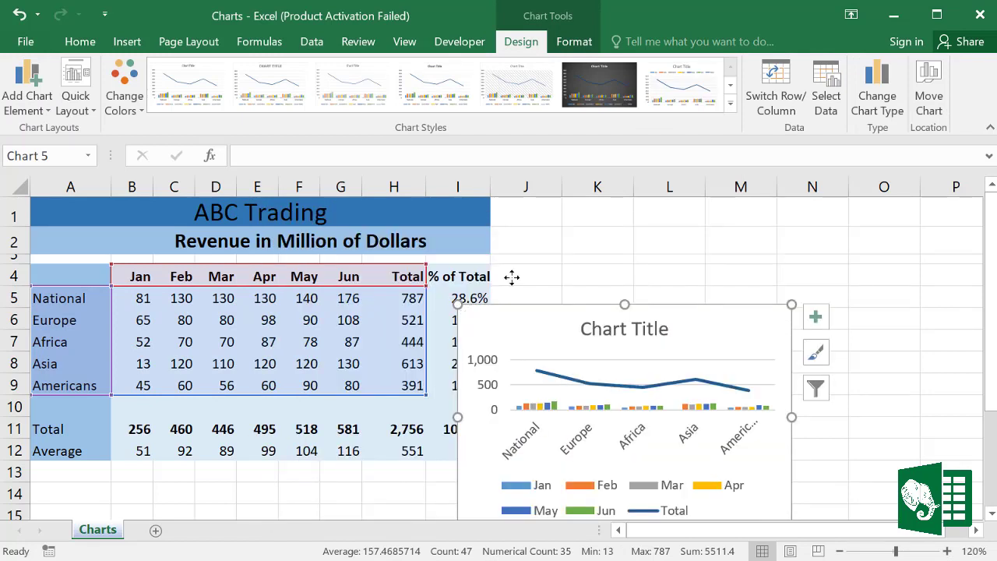
left_click_drag(512, 277, 561, 232)
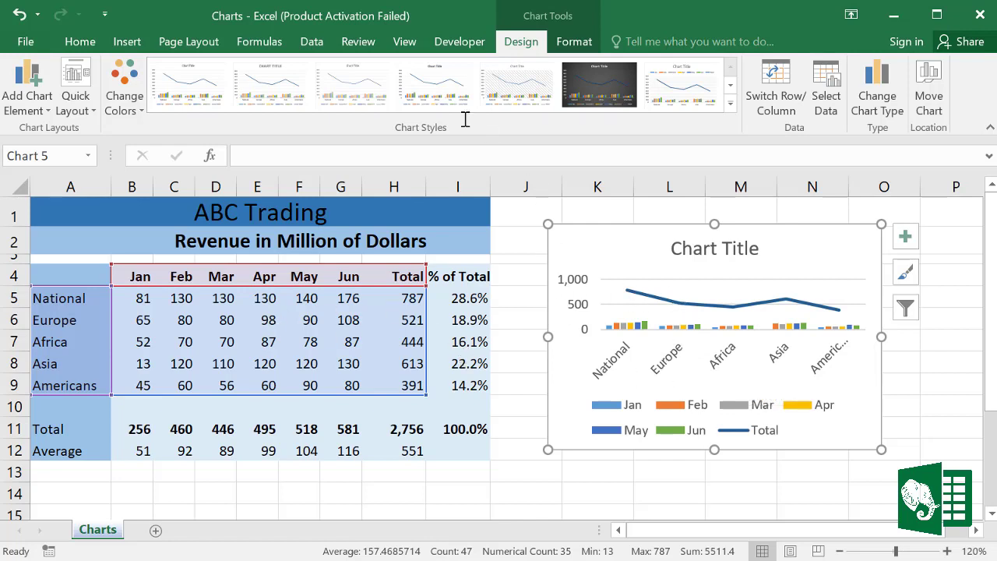
- Show the chart elements available to add to the combination chart
left_click(45, 110)
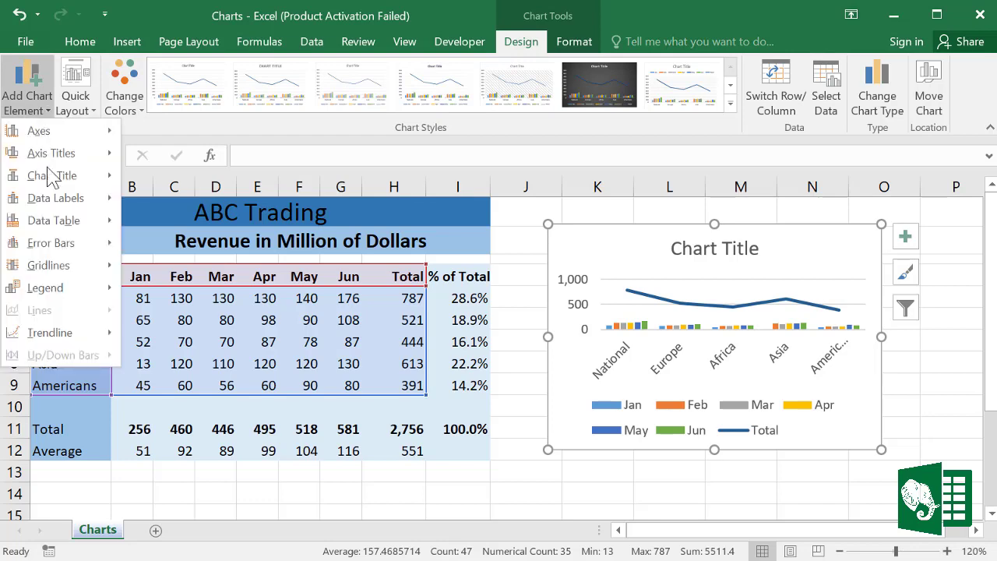